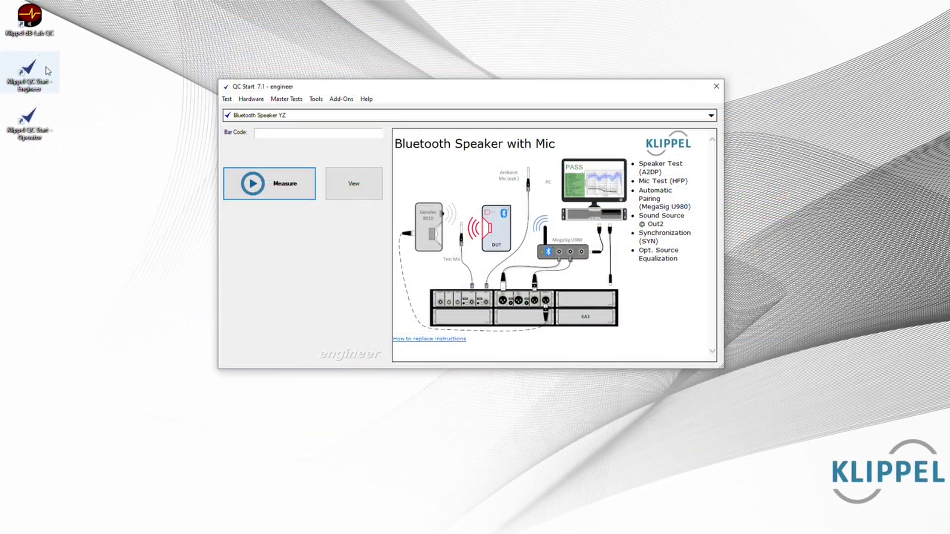
# Create a new test named WooferXY from the Transducer\Standard\Woofer template.
pyautogui.click(251, 99)
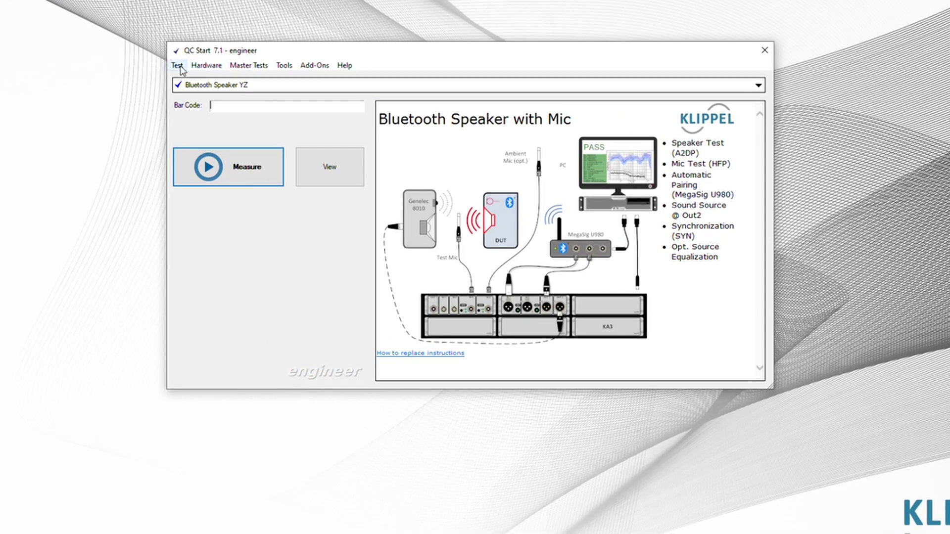
pyautogui.click(179, 66)
pyautogui.click(196, 79)
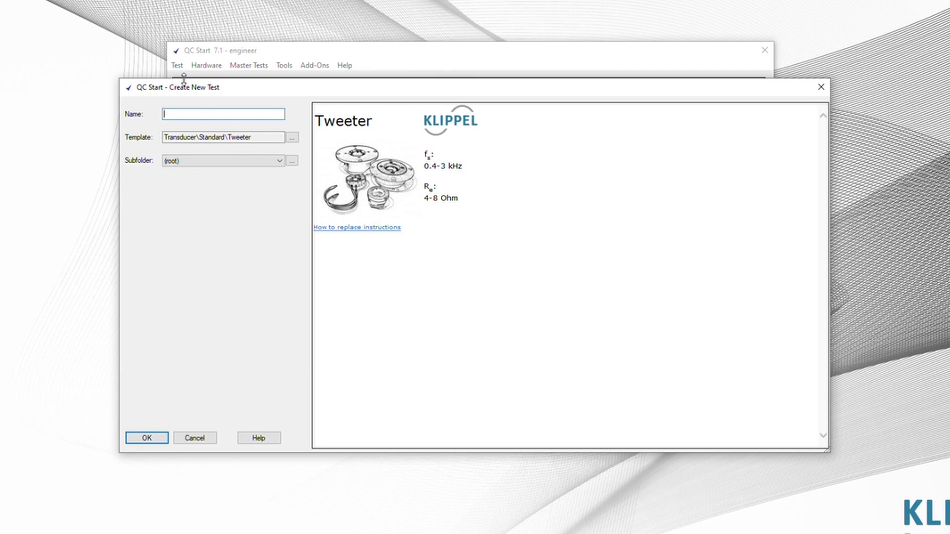
pyautogui.click(292, 138)
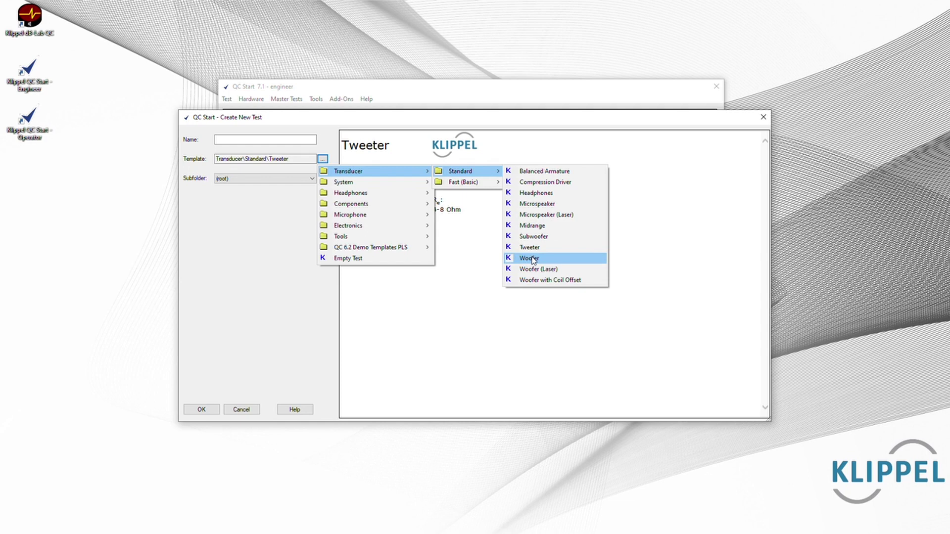
pyautogui.click(528, 258)
pyautogui.click(288, 139)
pyautogui.write('WooferXY')
pyautogui.click(203, 410)
# Launch the WooferXY test in dB-Lab and close the Tasks properties dialog.
pyautogui.click(256, 184)
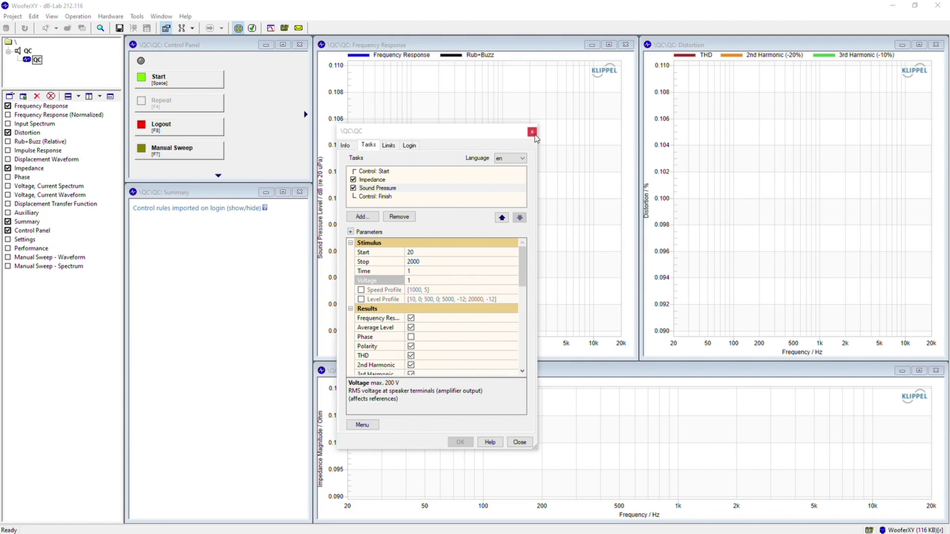
pyautogui.click(532, 132)
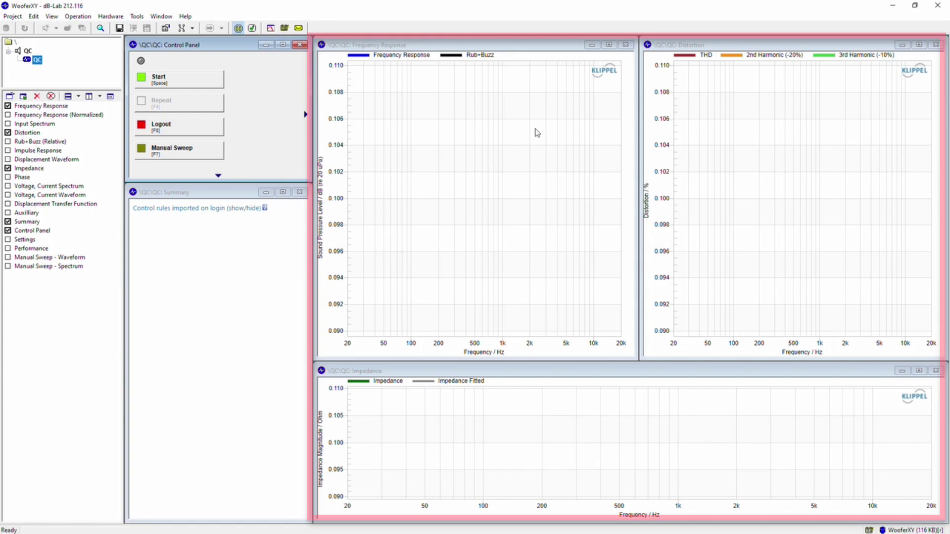
# Open the QC task properties to review the Impedance results Re, fs and Qts.
pyautogui.click(165, 29)
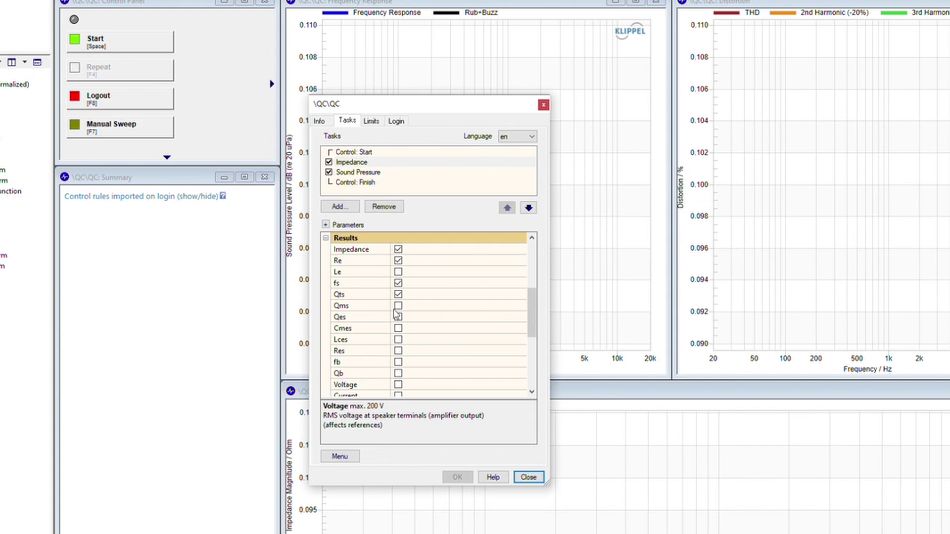
# Keep Speaker 1 as the Control: Start output and widen the property name column.
pyautogui.click(365, 152)
pyautogui.click(431, 284)
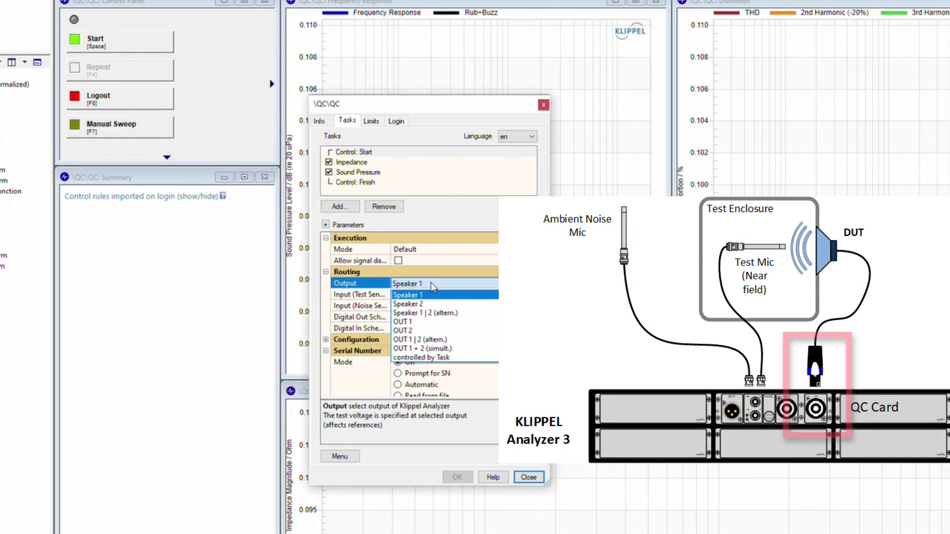
pyautogui.click(431, 283)
pyautogui.moveTo(390, 296); pyautogui.dragTo(418, 296)
pyautogui.scroll(-1, 436, 297)
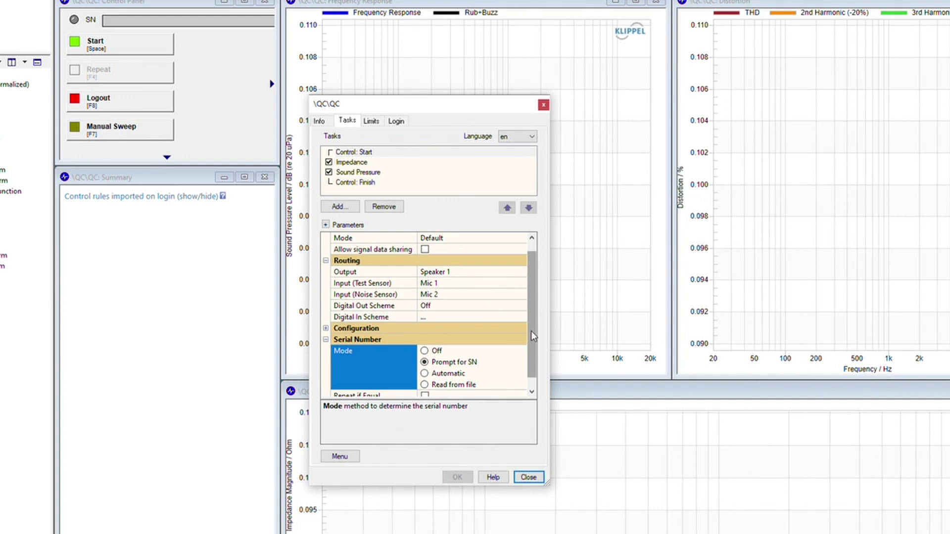
# Check the serial number prompt, then enable Save Input Signals for the Finish task.
pyautogui.click(260, 35)
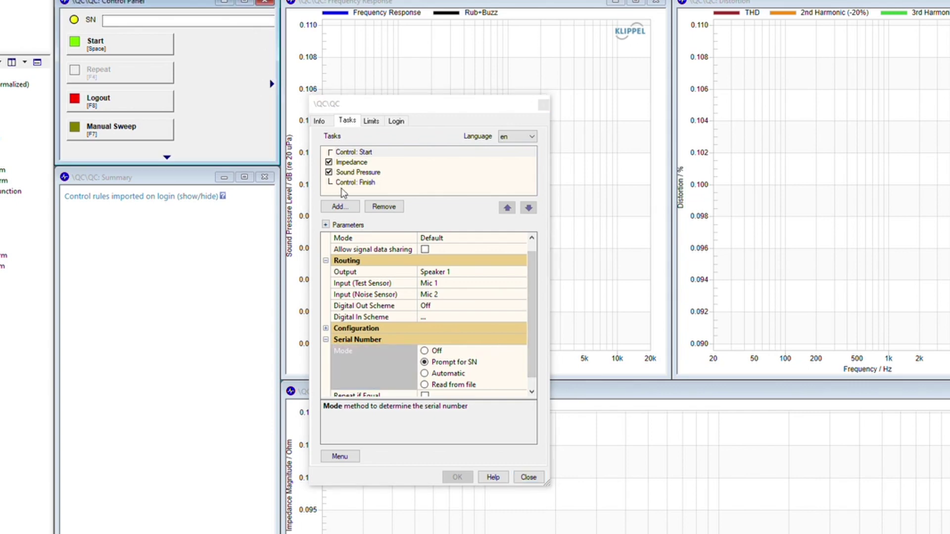
pyautogui.click(366, 182)
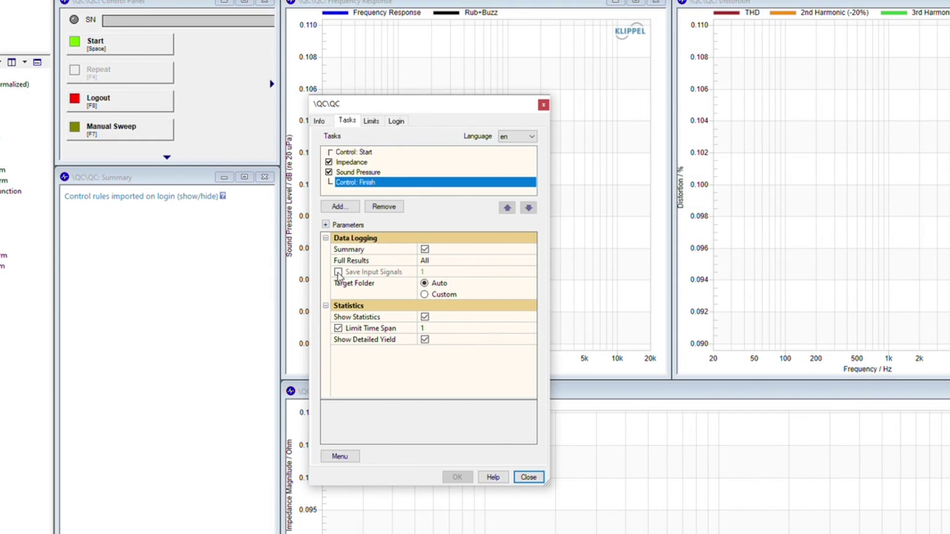
pyautogui.click(339, 273)
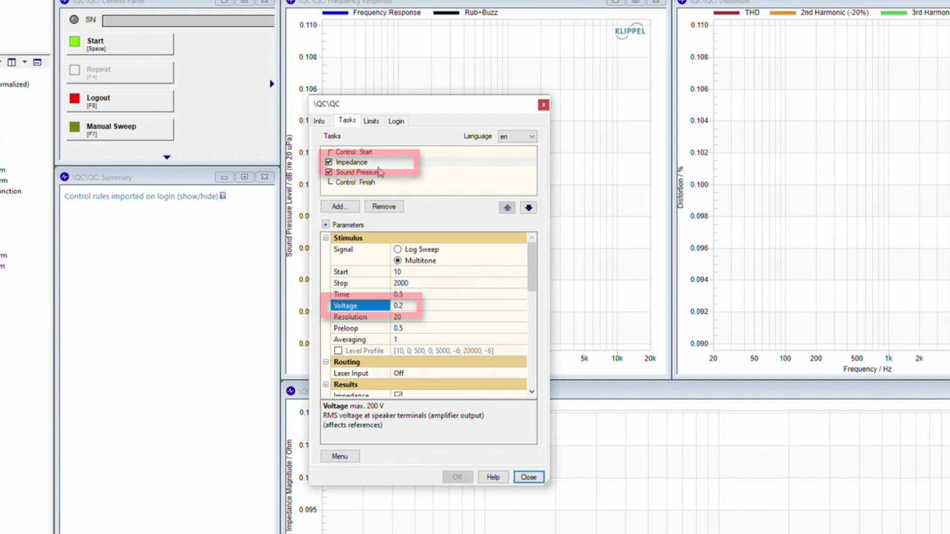
# Set the Sound Pressure stimulus voltage to 3 V, then start a measurement.
pyautogui.click(358, 172)
pyautogui.click(328, 238)
pyautogui.click(327, 238)
pyautogui.click(483, 282)
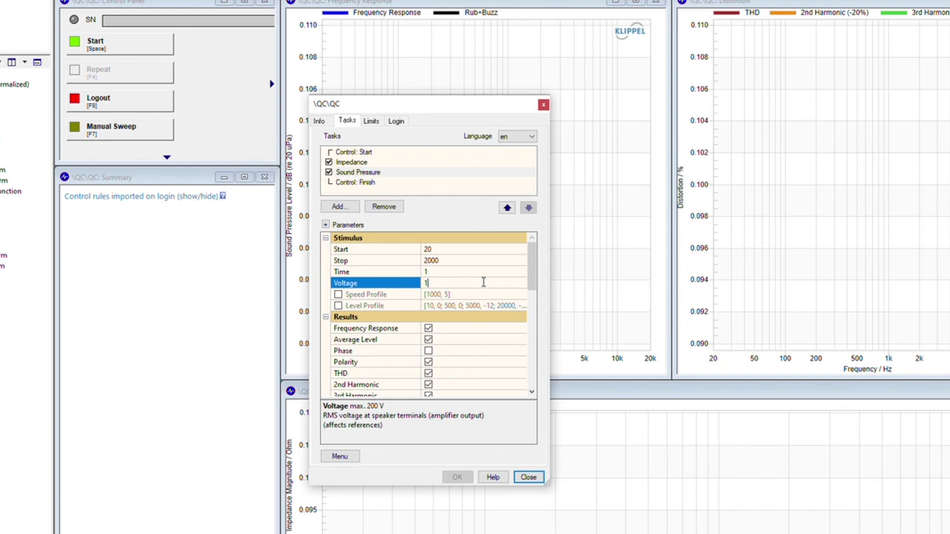
pyautogui.press('BackSpace')
pyautogui.write('3')
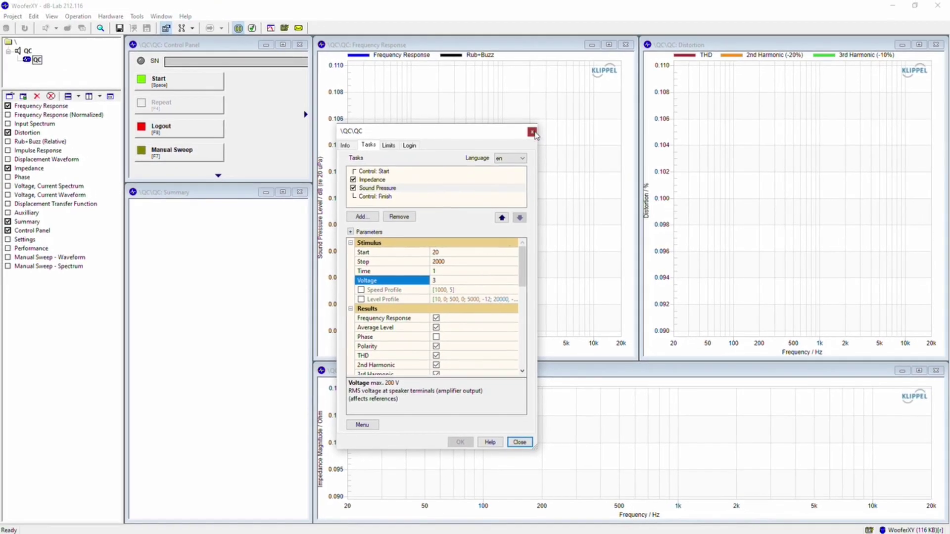
pyautogui.click(532, 132)
pyautogui.click(211, 81)
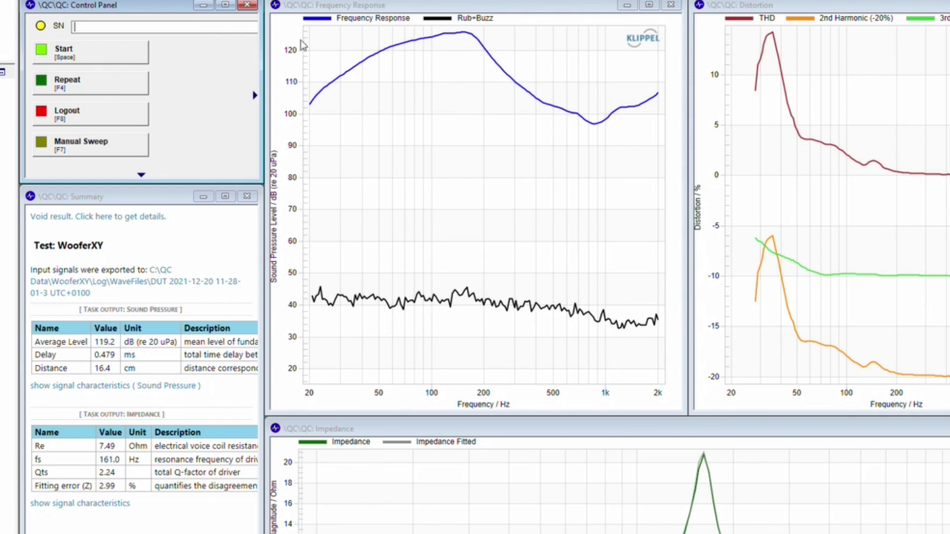
# Highlight Frequency Response, Rub+Buzz, THD, 2nd/3rd Harmonic, Impedance and fitted curves in turn.
pyautogui.click(387, 22)
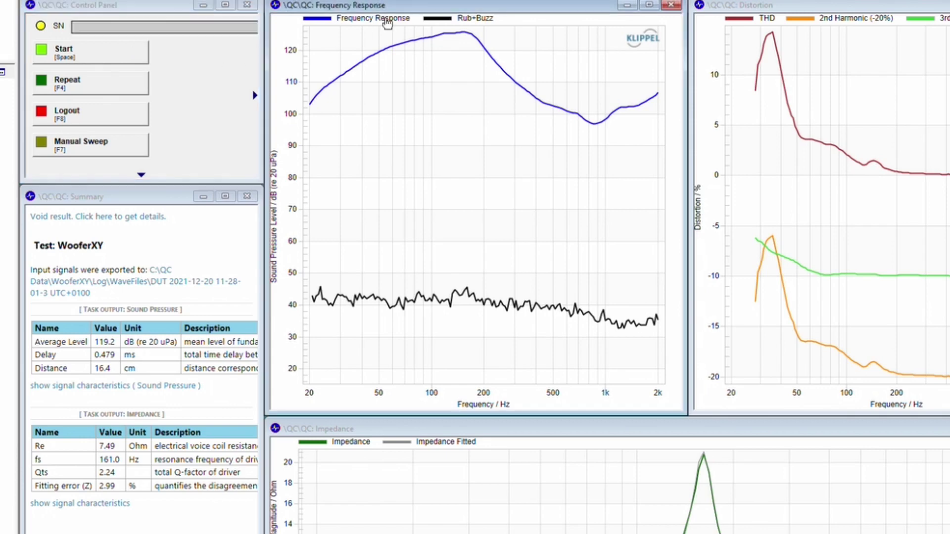
pyautogui.click(486, 23)
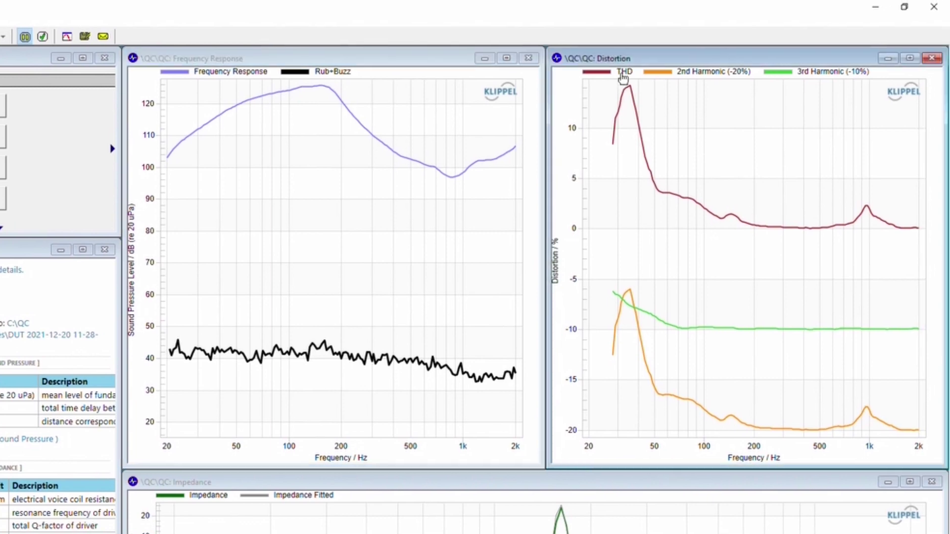
pyautogui.click(623, 74)
pyautogui.click(700, 72)
pyautogui.click(824, 72)
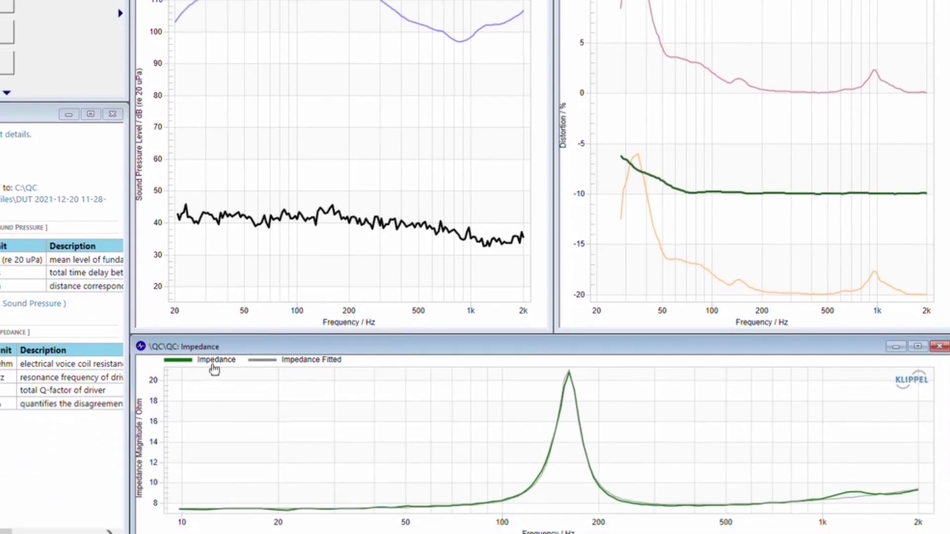
pyautogui.click(218, 342)
pyautogui.click(298, 340)
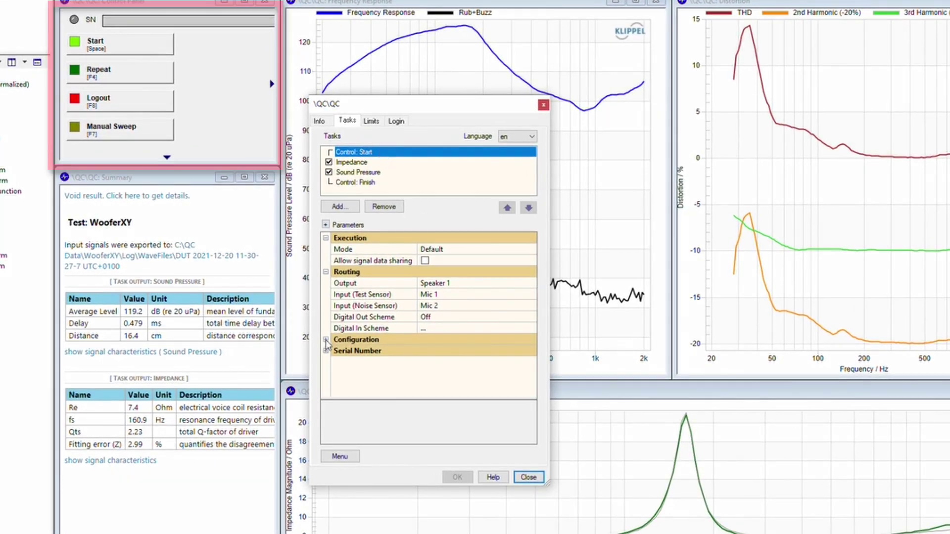
# Enable Allow Limit Calibration and Allow Statistics Reset in the Configuration section.
pyautogui.click(327, 339)
pyautogui.moveTo(532, 293); pyautogui.dragTo(531, 327)
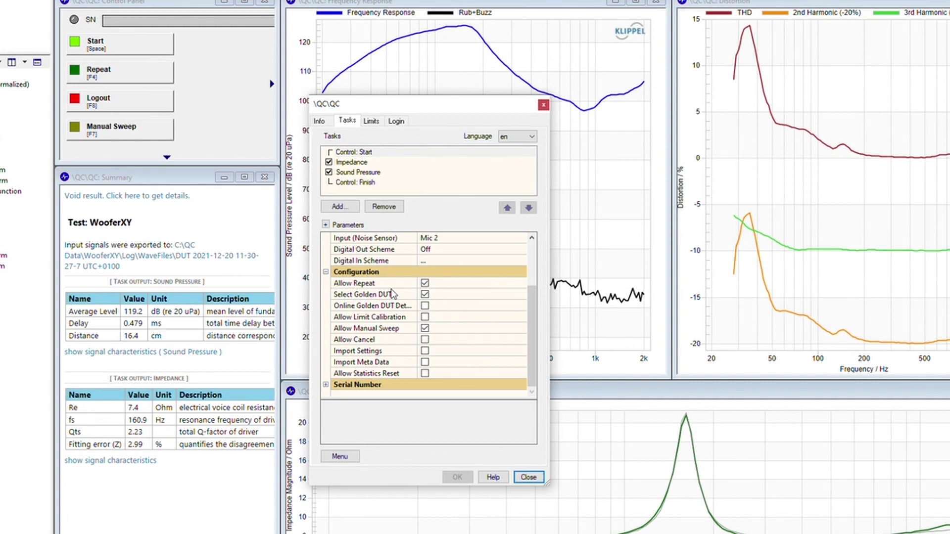
pyautogui.click(424, 317)
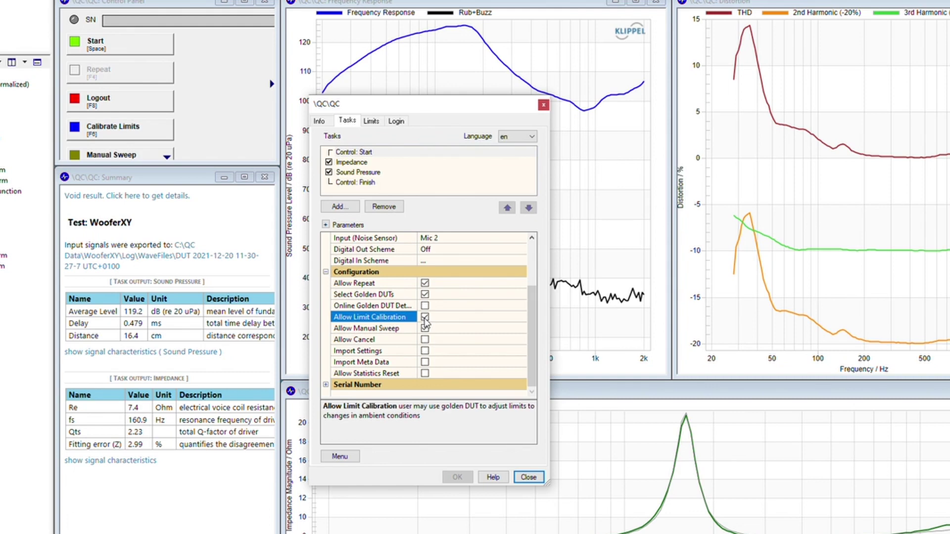
pyautogui.click(424, 374)
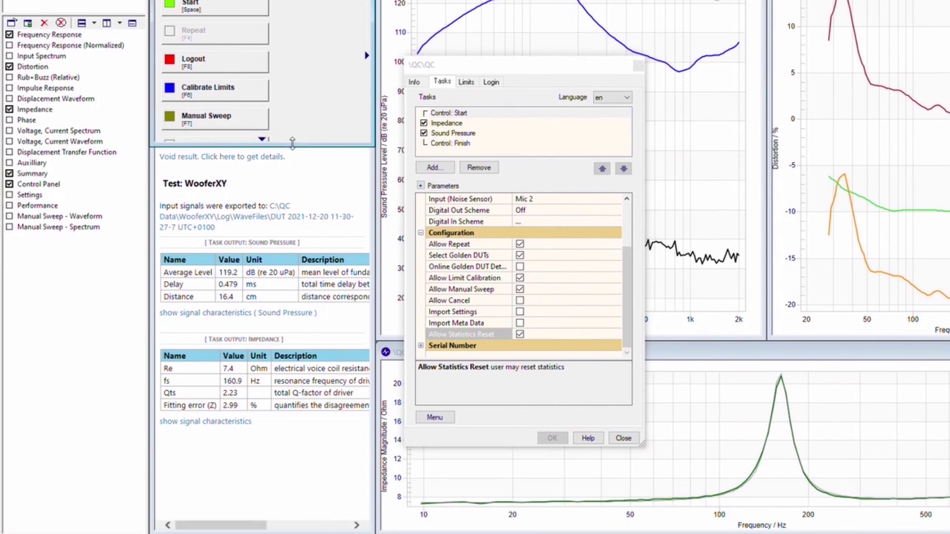
# Resize the Control Panel to show the new buttons and detach the Summary window.
pyautogui.moveTo(293, 143); pyautogui.dragTo(292, 171)
pyautogui.moveTo(290, 170); pyautogui.dragTo(296, 165)
pyautogui.moveTo(300, 124); pyautogui.dragTo(293, 178)
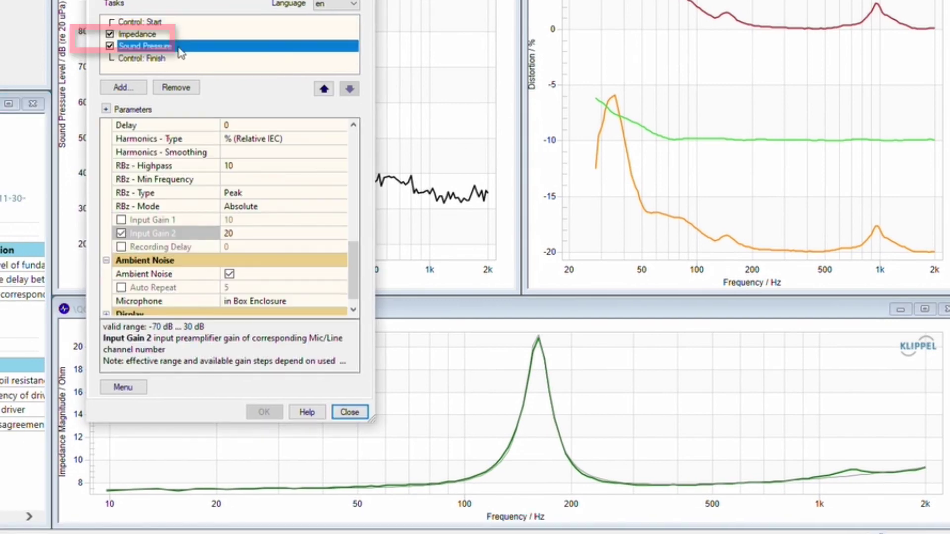
# Set the Sound Pressure sweep time to 0.5.
pyautogui.click(159, 46)
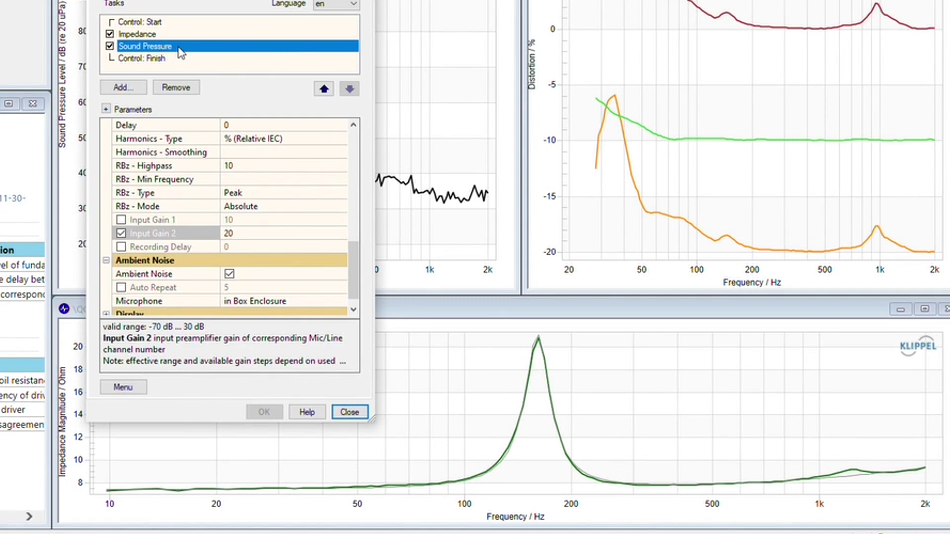
pyautogui.moveTo(356, 280); pyautogui.dragTo(356, 134)
pyautogui.click(243, 166)
pyautogui.press('BackSpace')
pyautogui.write('0.5')
pyautogui.press('Return')
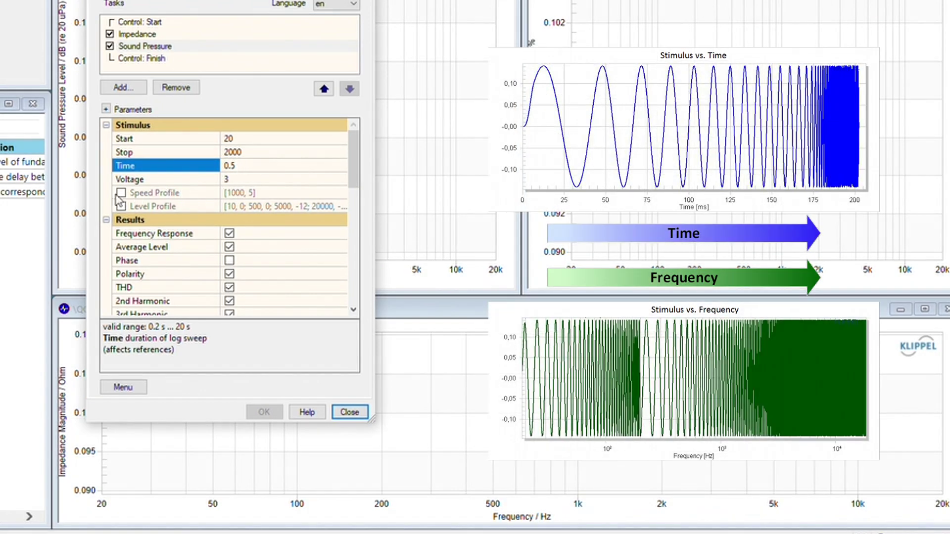
# Enable Speed Profile and select its 1000 entry in the profile editor.
pyautogui.click(122, 193)
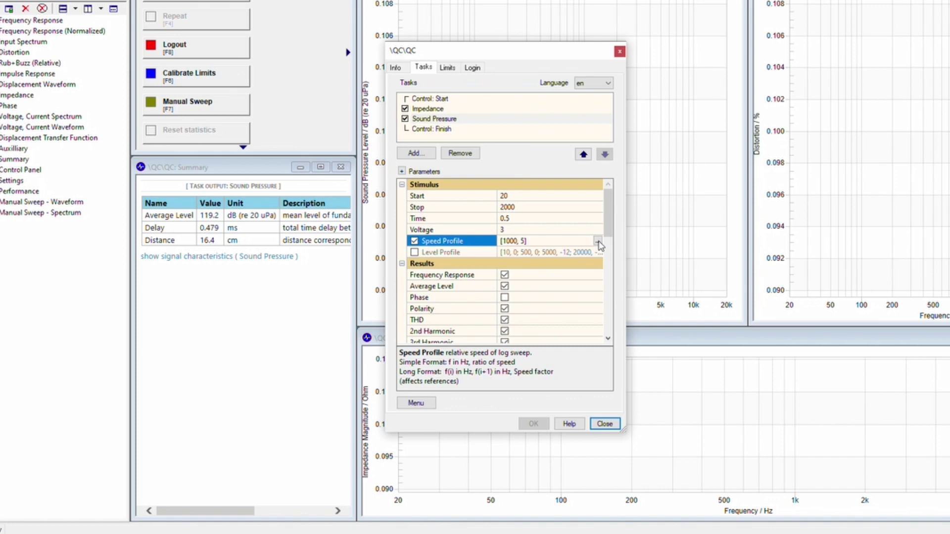
pyautogui.click(598, 245)
pyautogui.doubleClick(127, 103)
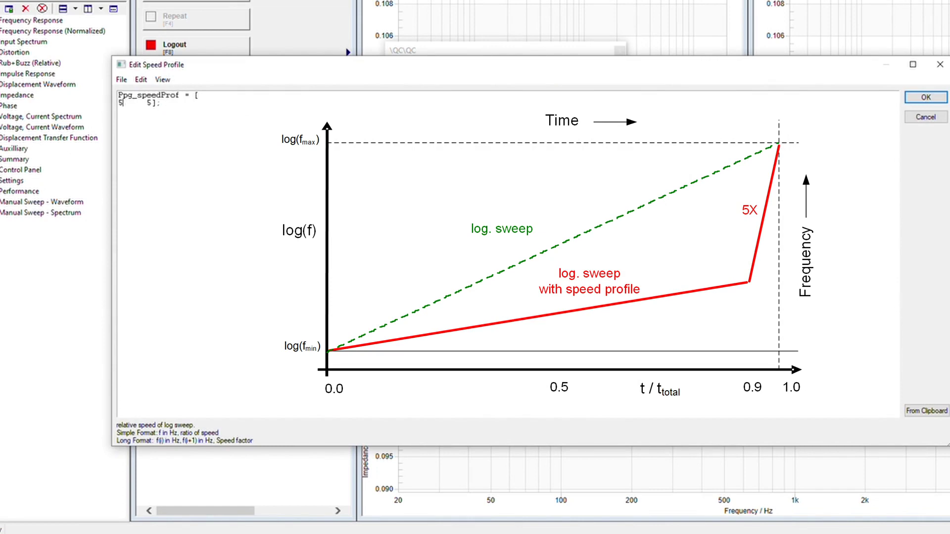
pyautogui.write('500   5];')
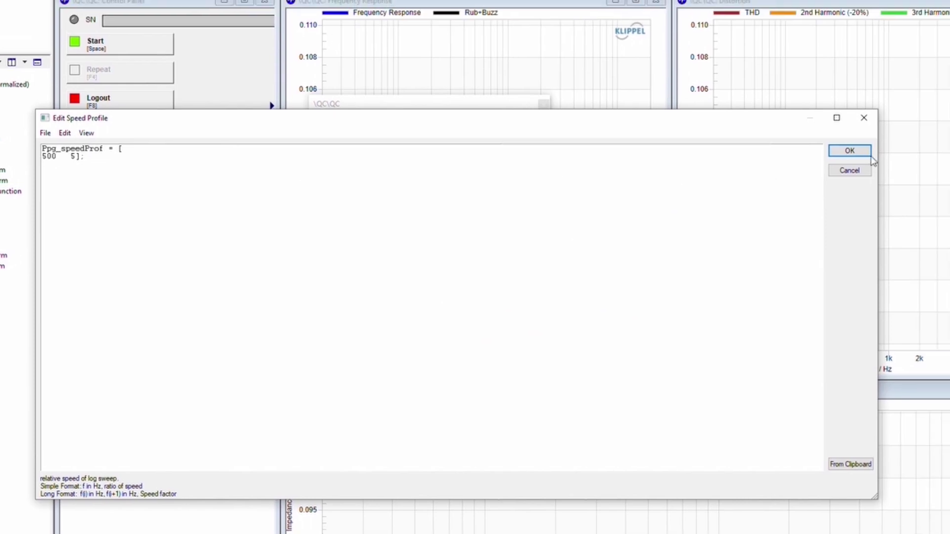
# Accept the edited speed profile and set Response Normalize to Golden DUT.
pyautogui.click(850, 151)
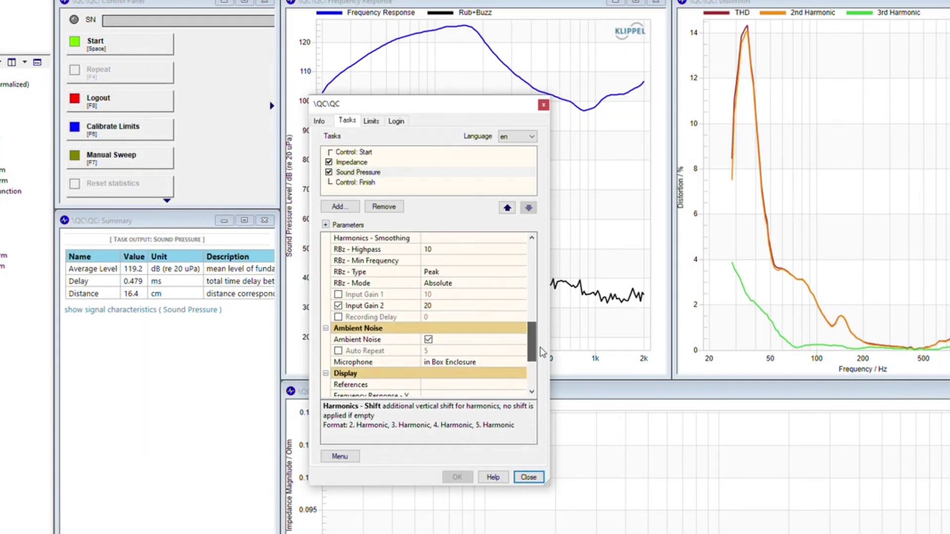
pyautogui.scroll(3, 543, 348)
pyautogui.scroll(4, 542, 347)
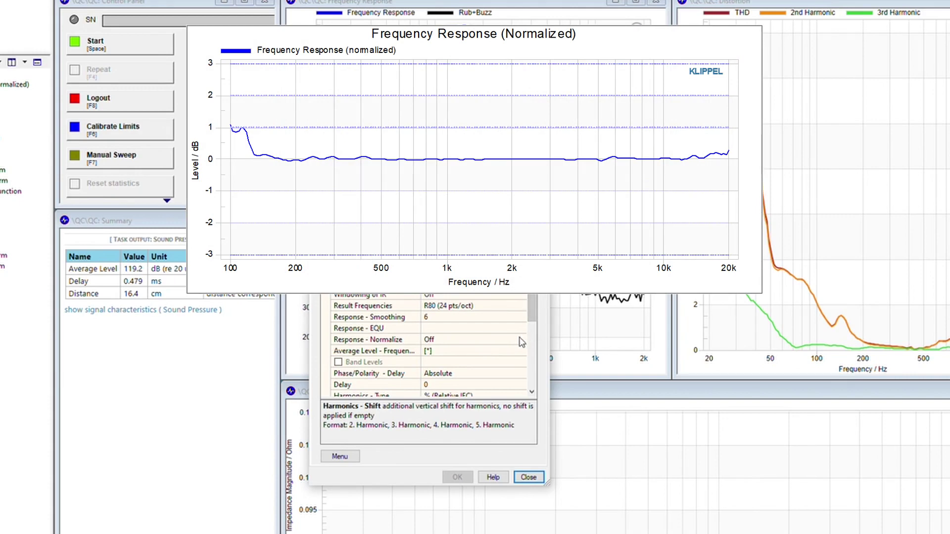
pyautogui.click(520, 341)
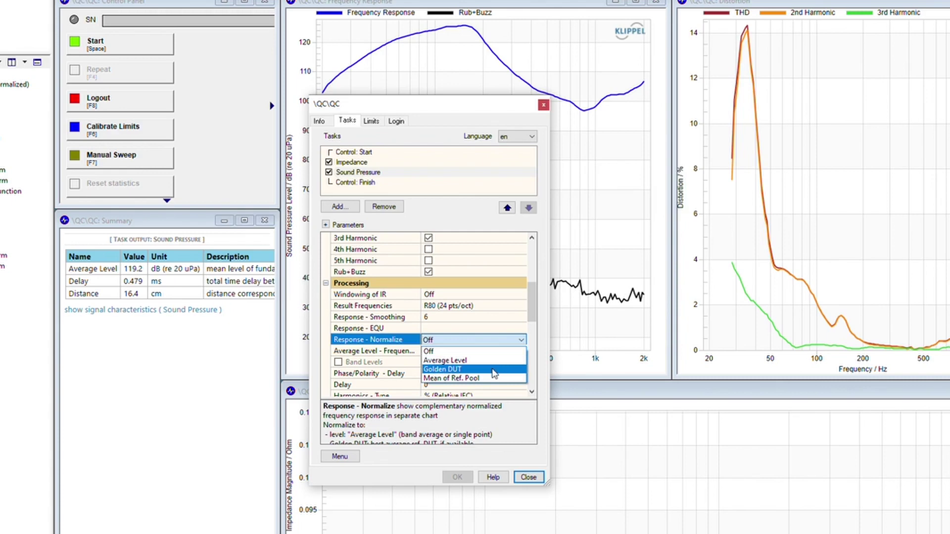
pyautogui.click(493, 370)
# In Configure Hardware, activate mic monitoring of the Rub&Buzz signal at gain 50.
pyautogui.click(339, 456)
pyautogui.click(375, 371)
pyautogui.click(391, 353)
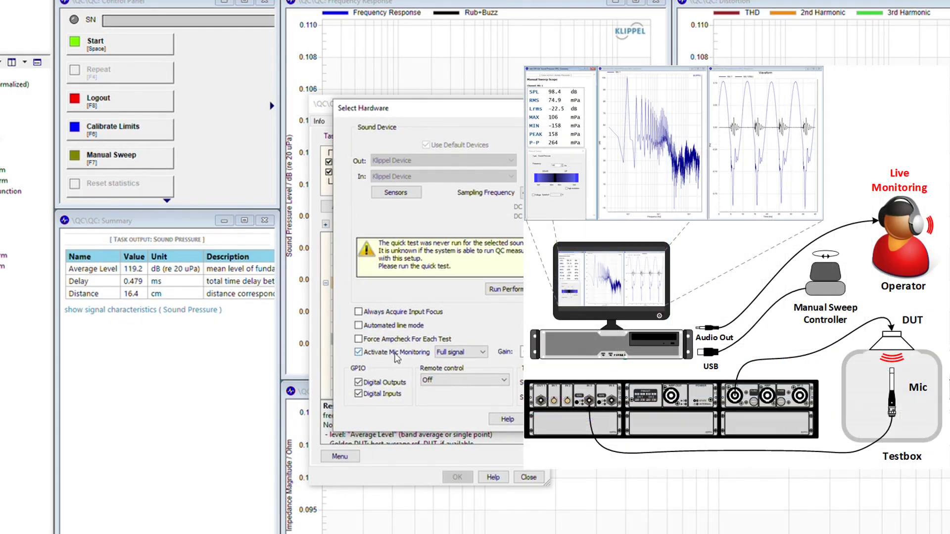
pyautogui.click(471, 353)
pyautogui.click(471, 373)
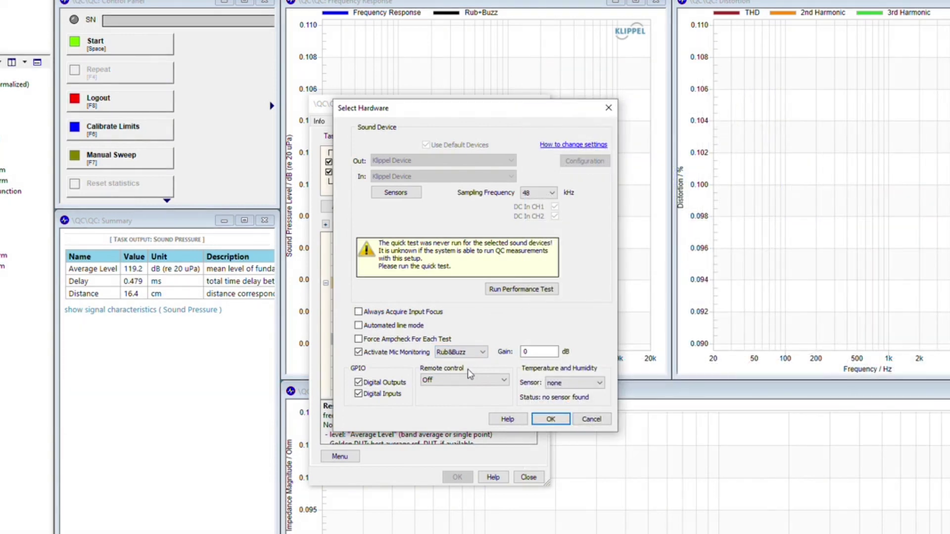
pyautogui.press('Tab')
pyautogui.write('50')
pyautogui.press('Return')
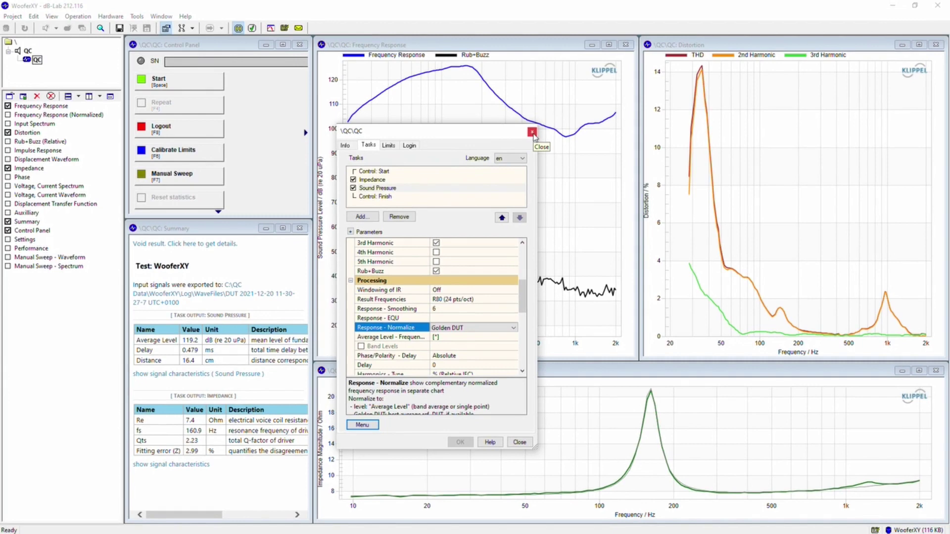
# Close the QC test settings and tick Frequency Response (Normalized) in the window list.
pyautogui.click(532, 132)
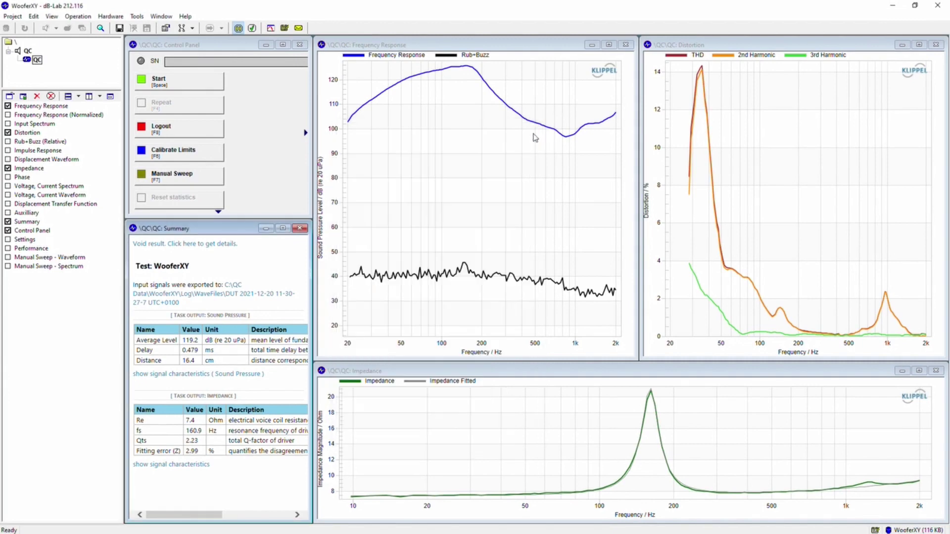
pyautogui.click(7, 115)
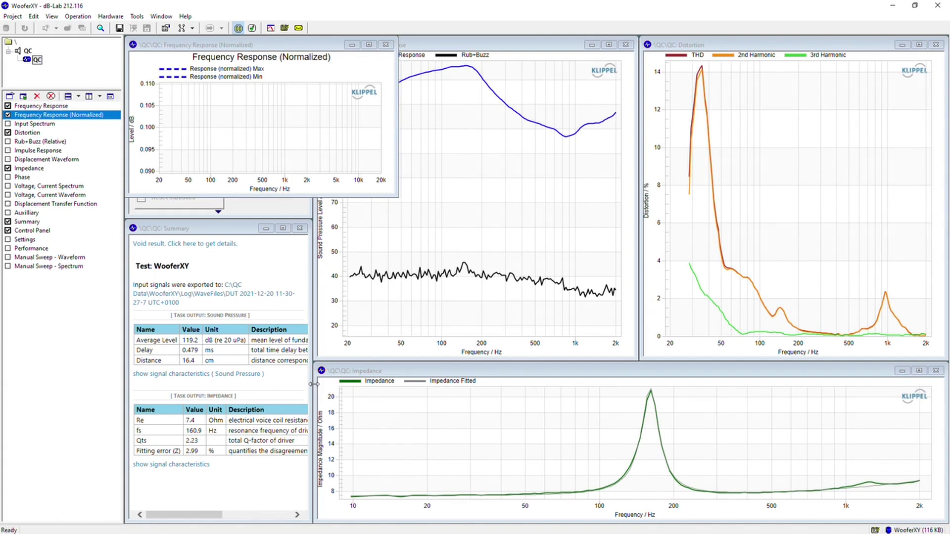